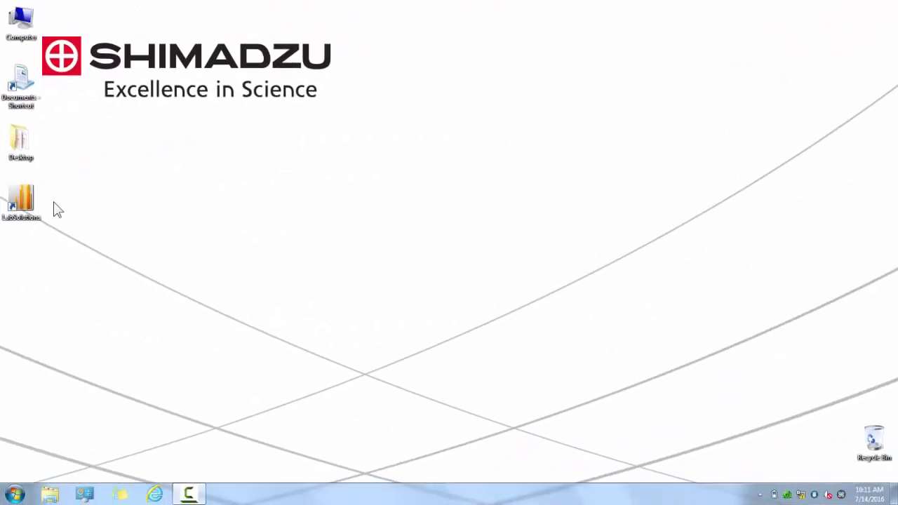
Step: Start LabSolutions and log in with the administrator User ID
double_click(21, 201)
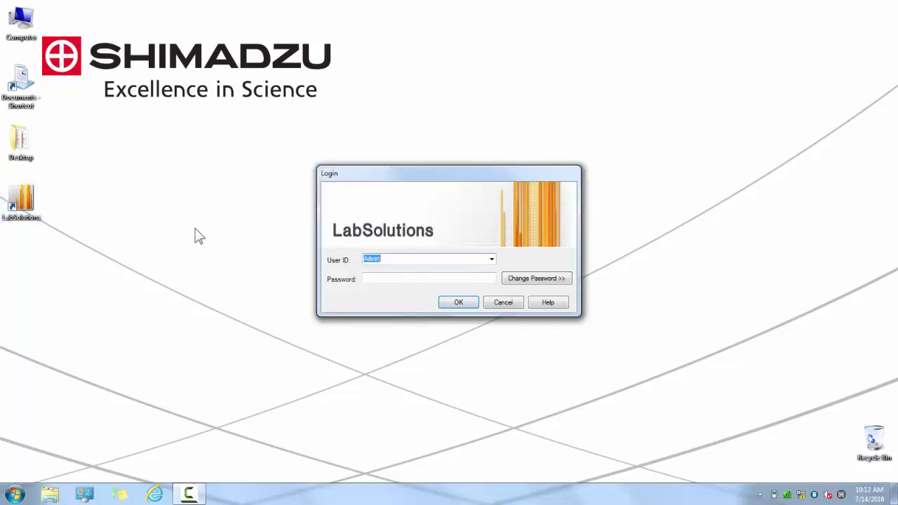
click(458, 302)
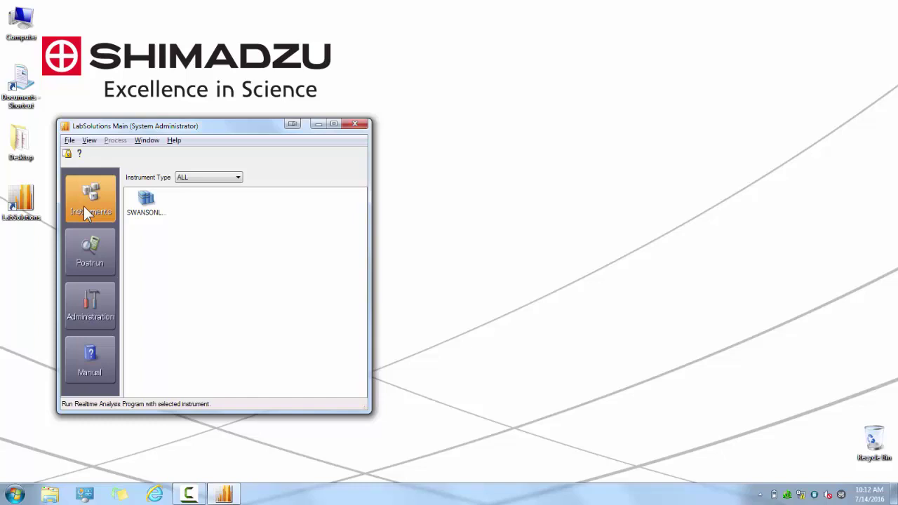
Step: View the Postrun data analysis tools, then switch to the Administration page
click(87, 243)
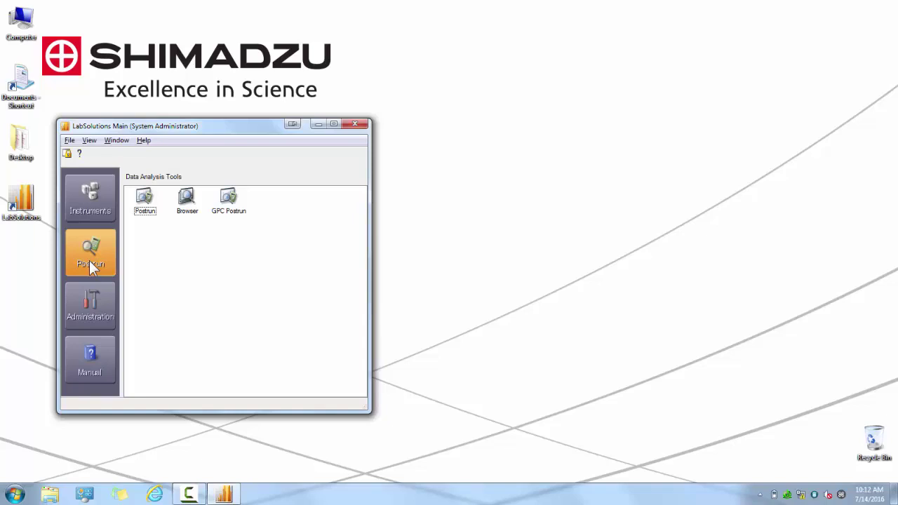
click(90, 299)
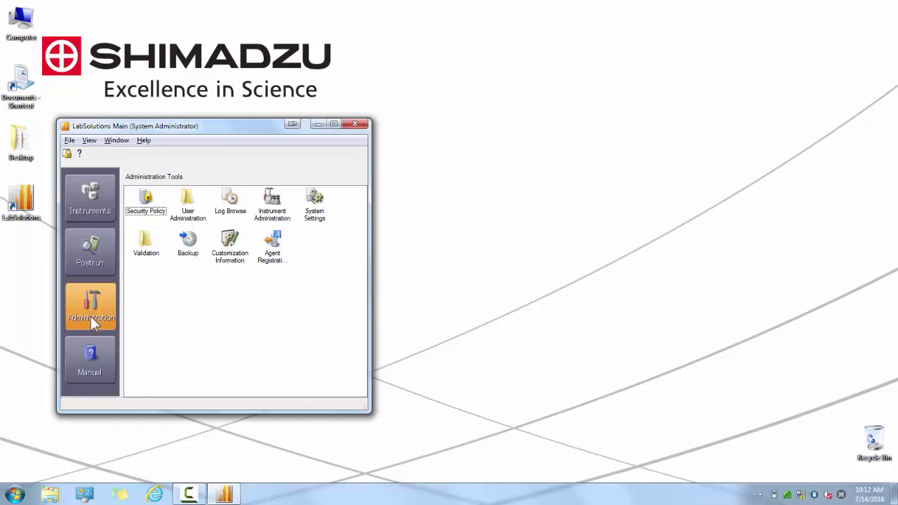
Step: Browse the instruction manuals, then return to Instruments and check the existing LC instrument's status
click(91, 352)
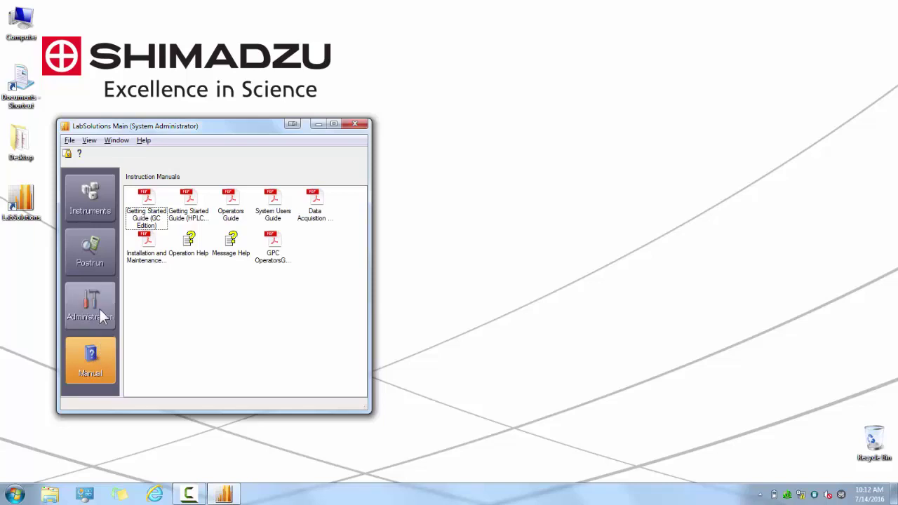
click(98, 212)
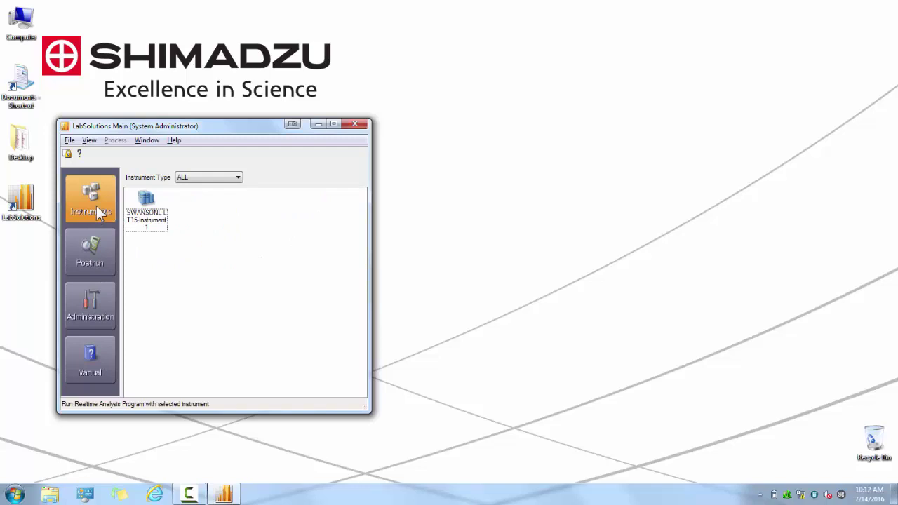
click(146, 220)
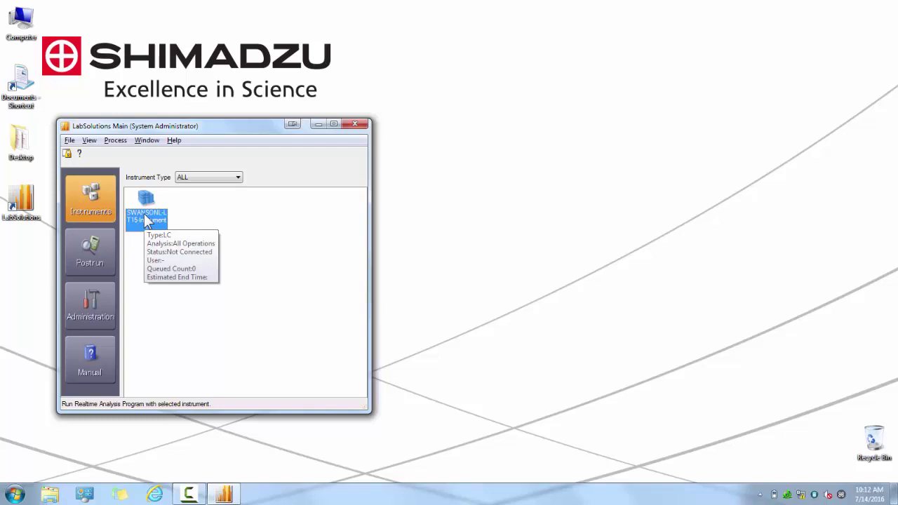
Step: Open Instrument Administration from the Administration page
click(88, 293)
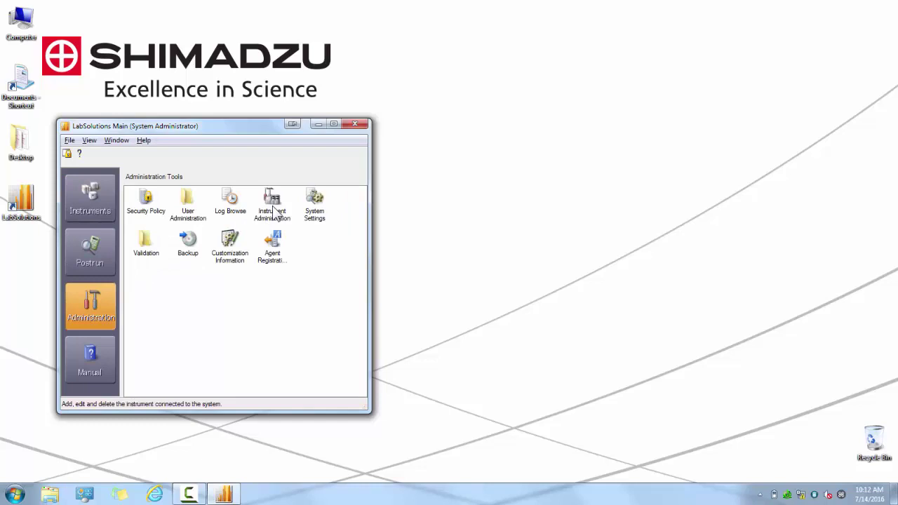
click(274, 212)
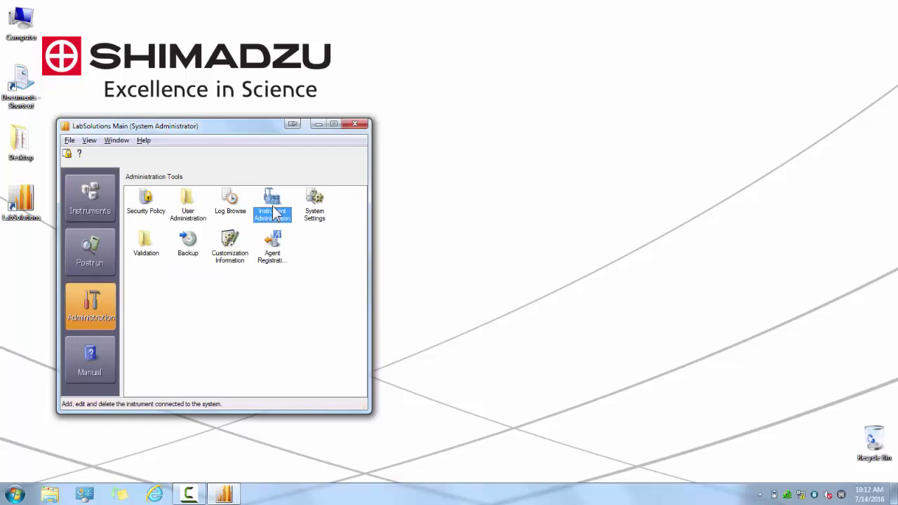
double_click(274, 213)
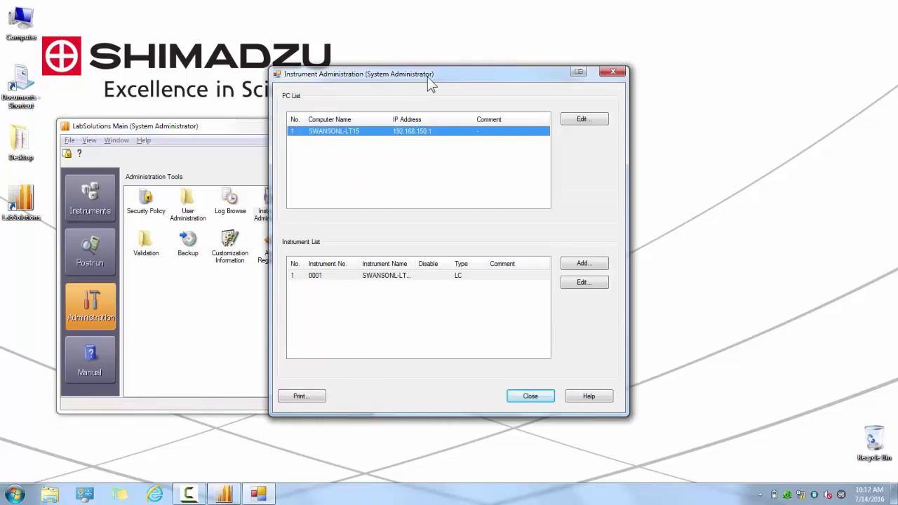
drag(428, 78, 547, 61)
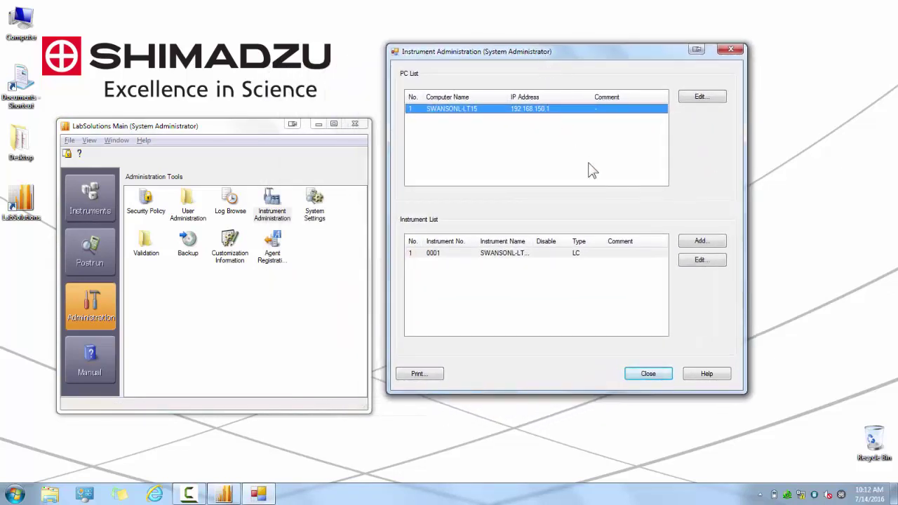
Step: Add a new LC instrument named 'Shimadzu HPLC LC-2040'
click(693, 242)
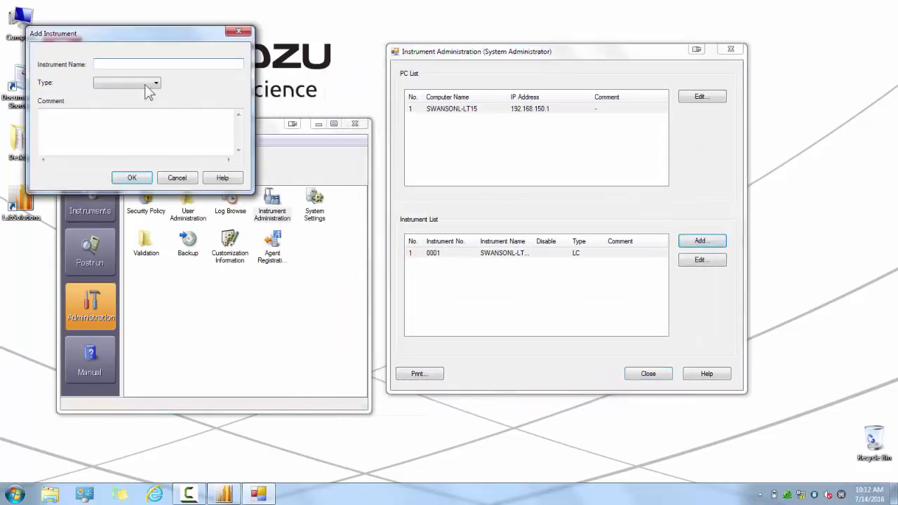
drag(147, 32, 359, 195)
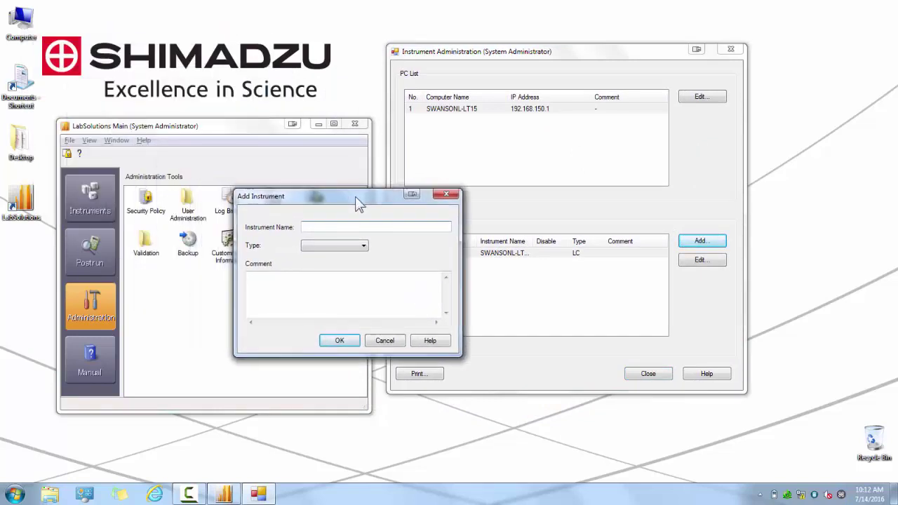
text(Shimadzu HPLC LC-2040)
click(360, 245)
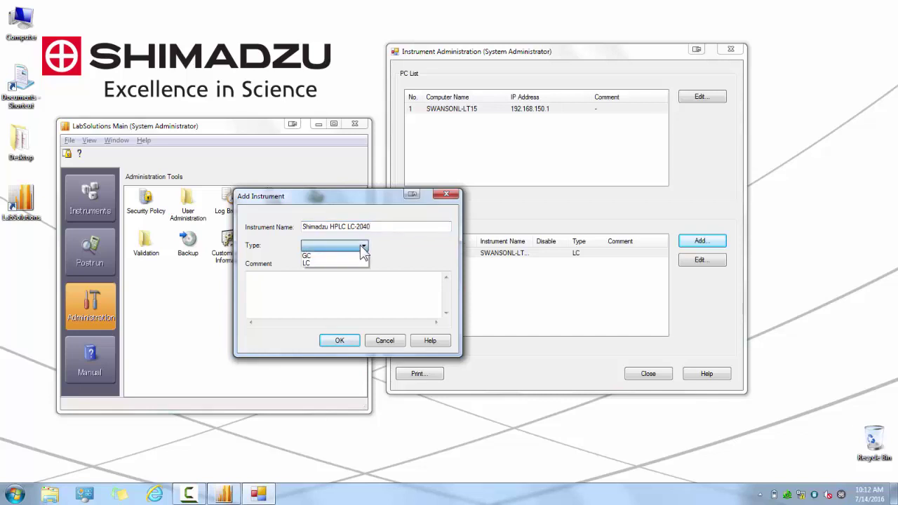
click(343, 263)
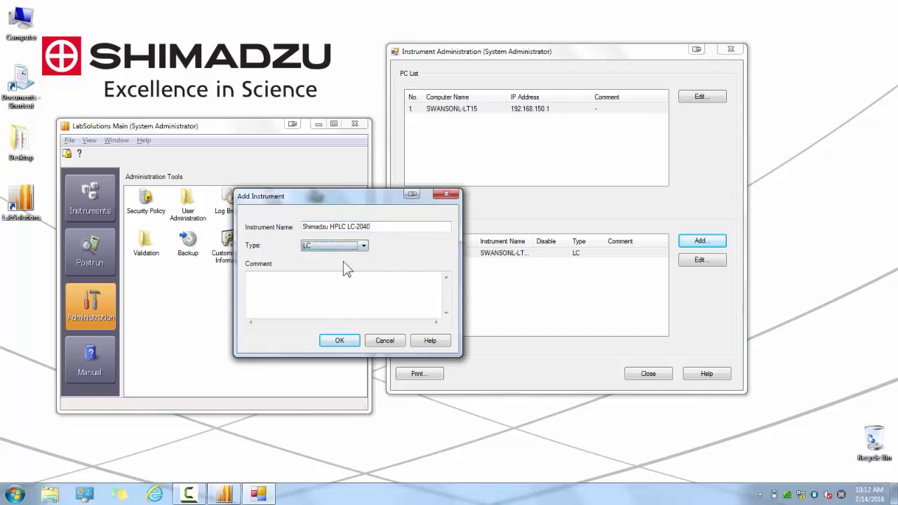
click(334, 344)
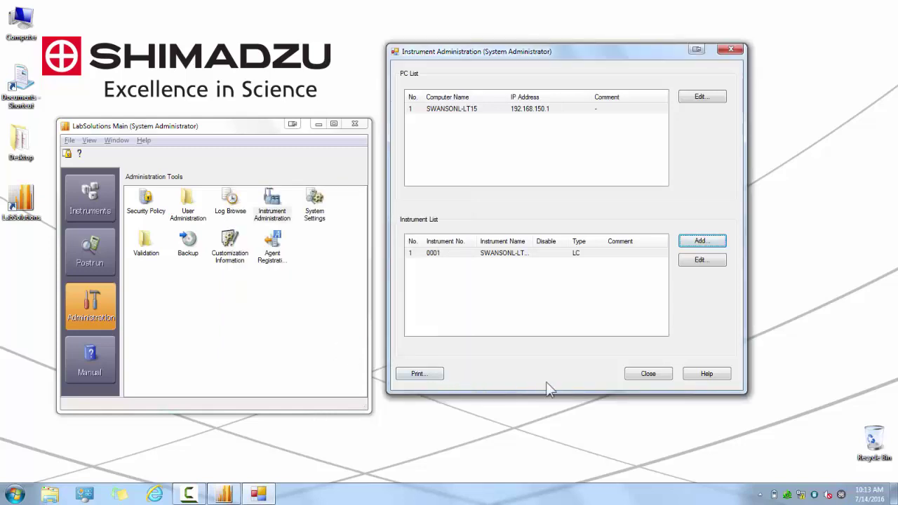
Step: Close Instrument Administration and connect to Shimadzu HPLC LC-2040 in Realtime Analysis
click(648, 374)
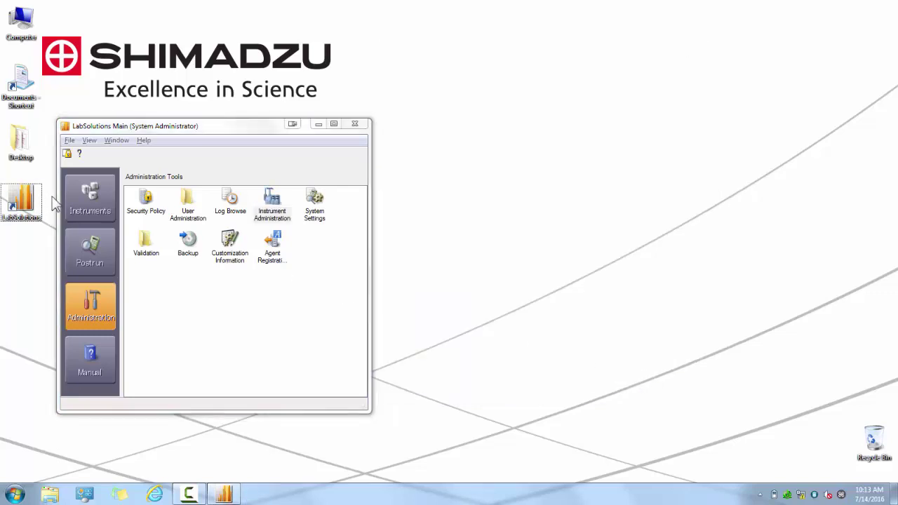
click(77, 198)
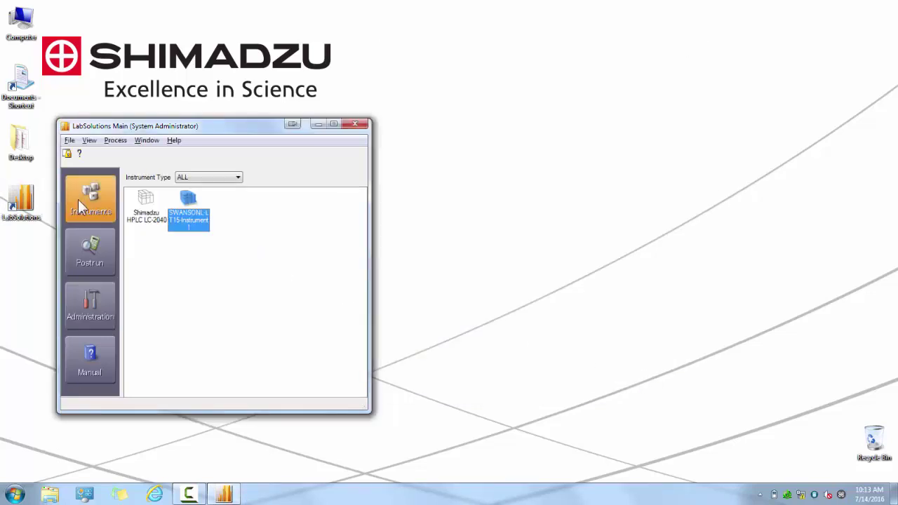
click(158, 216)
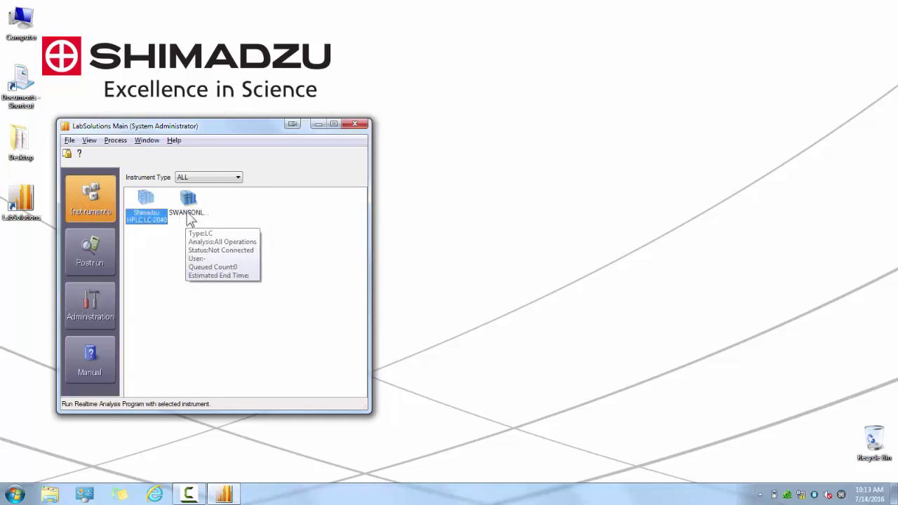
click(188, 211)
click(144, 210)
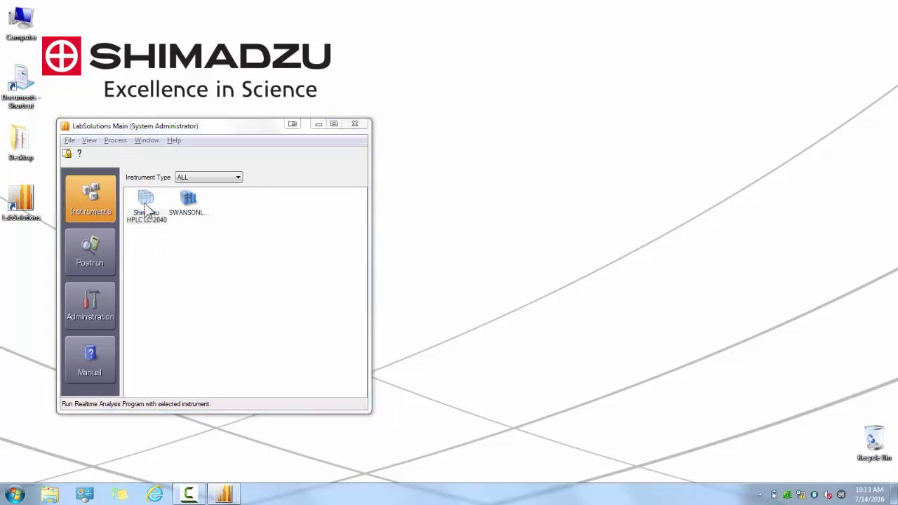
double_click(146, 204)
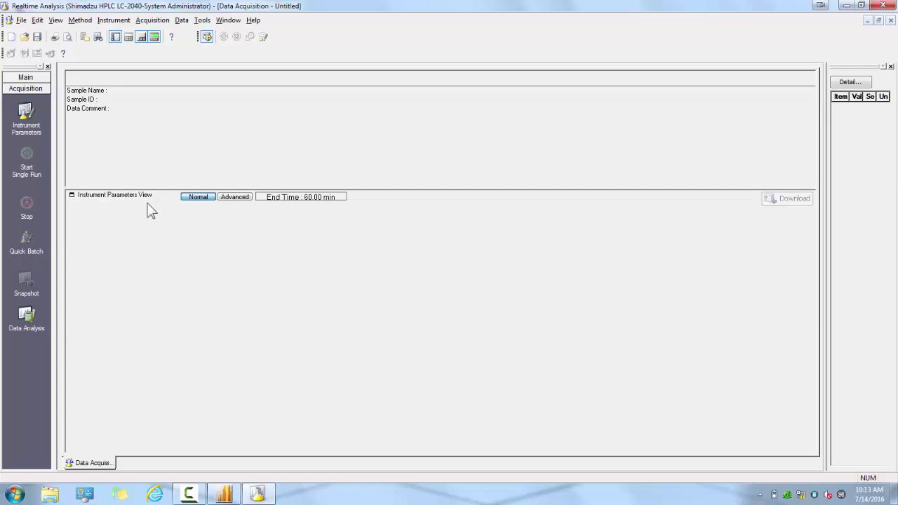
Step: Set the LC model to LC-2040 in Instrument > System Configuration
click(122, 21)
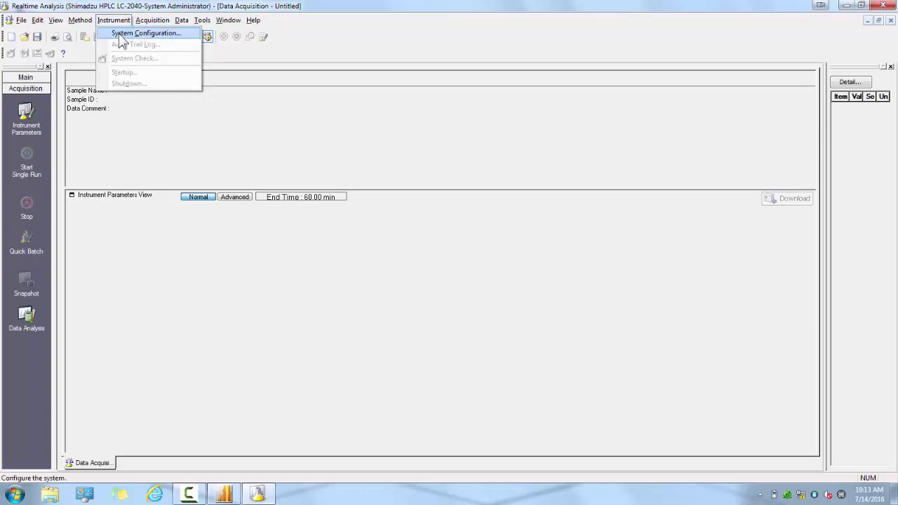
click(122, 41)
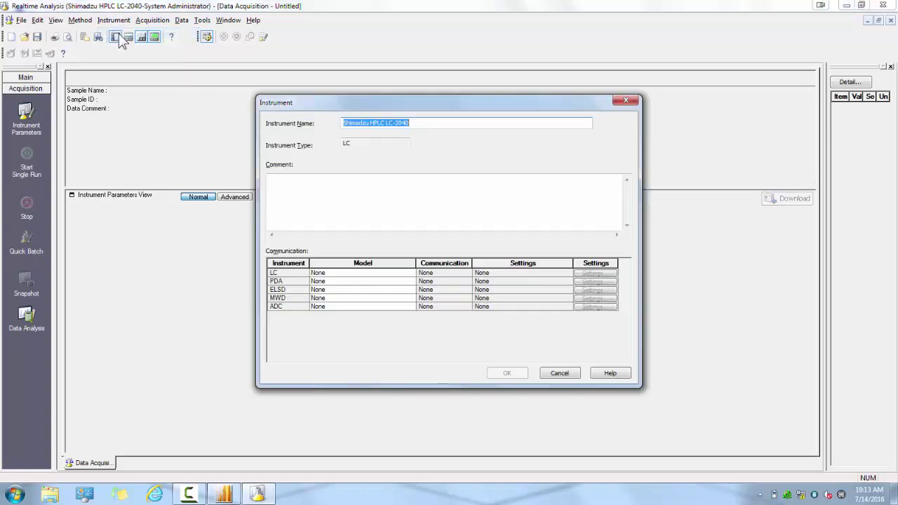
click(411, 273)
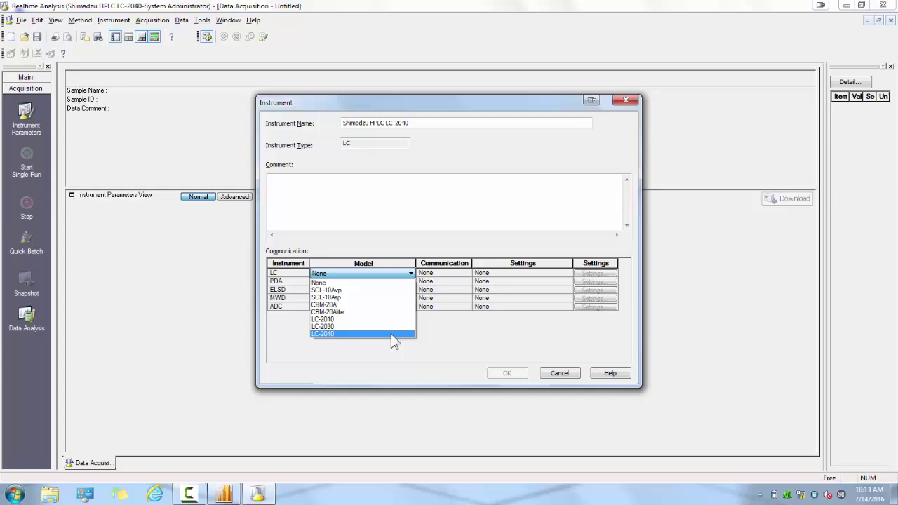
click(391, 334)
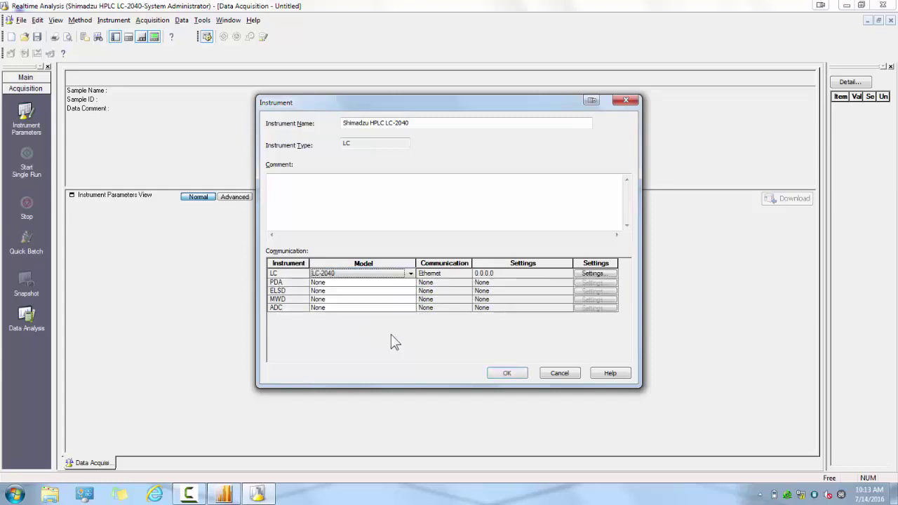
Step: Find the LC-2040 on the network and connect it via Ethernet at 192.168.200.95
click(600, 273)
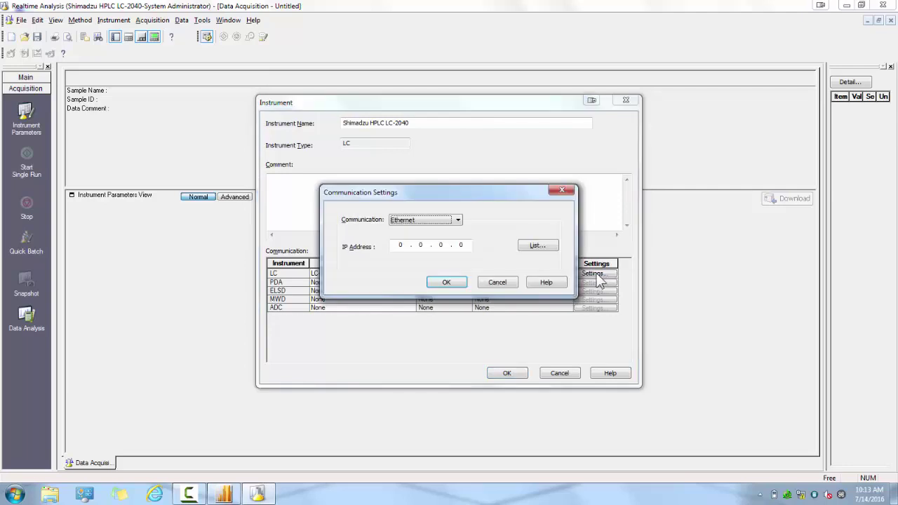
click(459, 220)
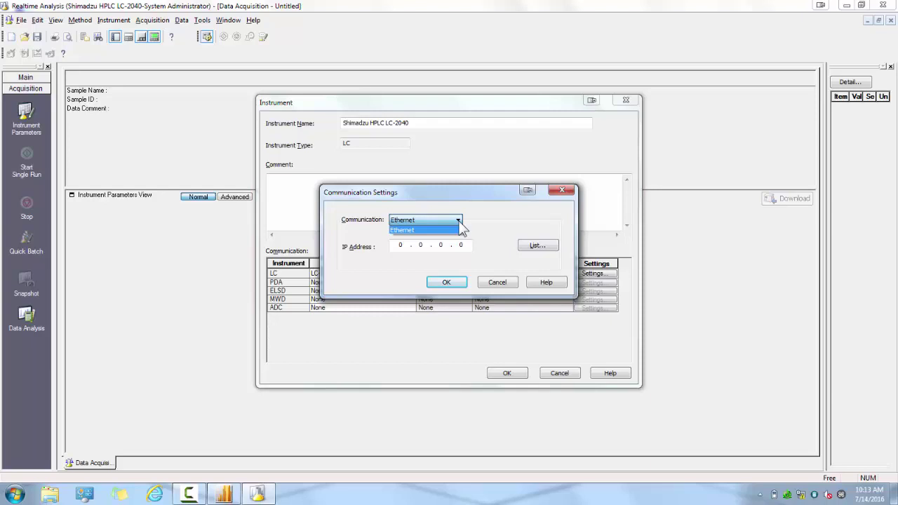
click(459, 223)
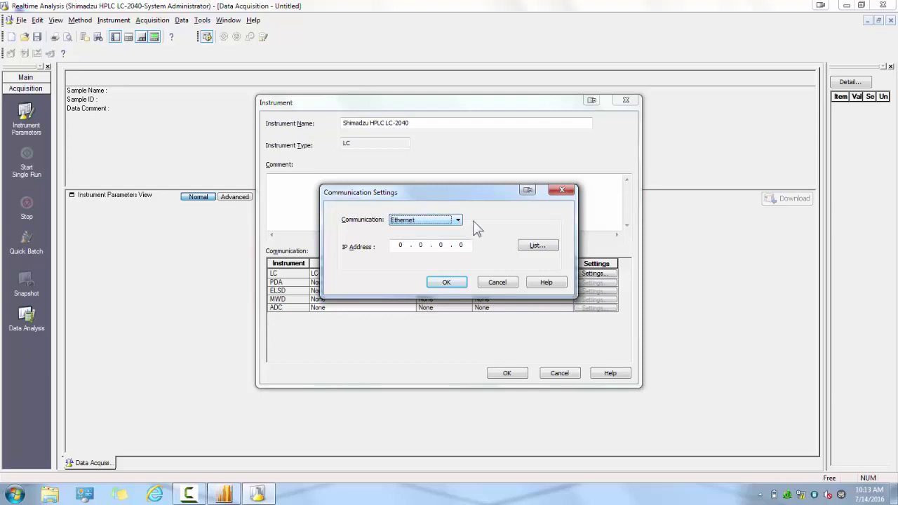
click(535, 249)
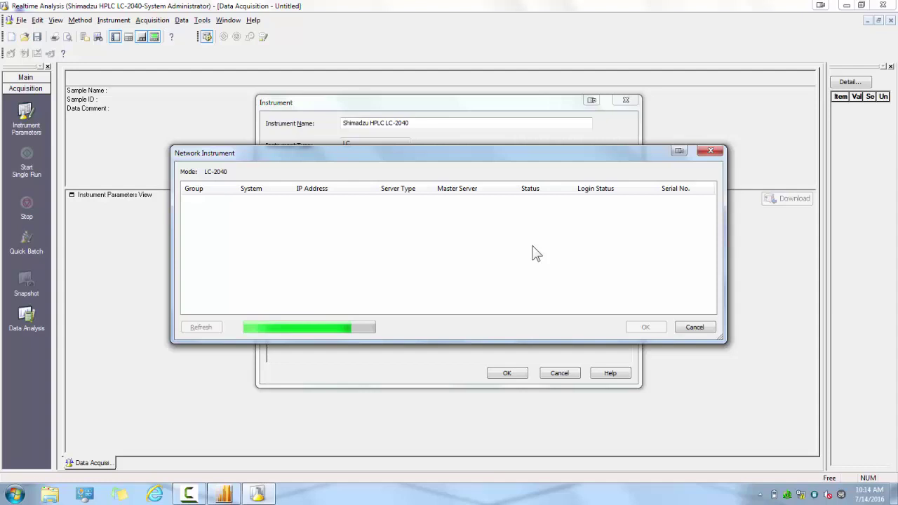
click(491, 203)
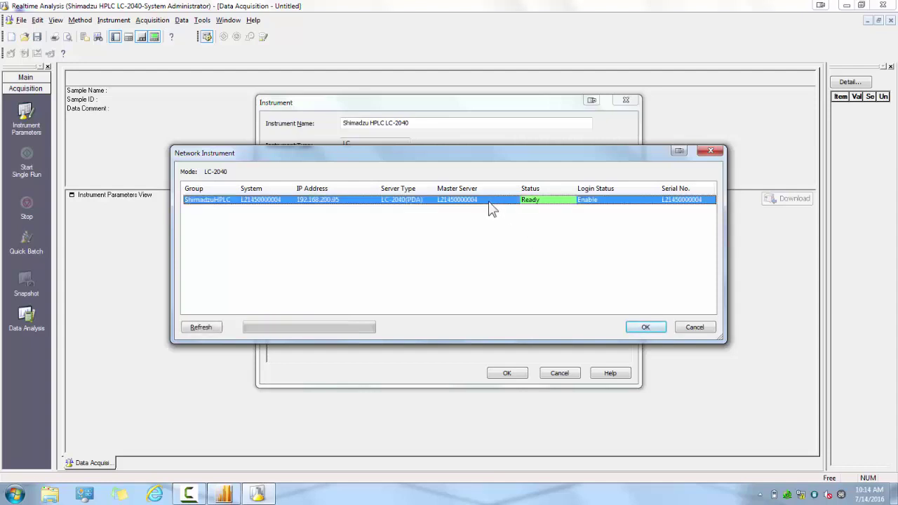
click(641, 329)
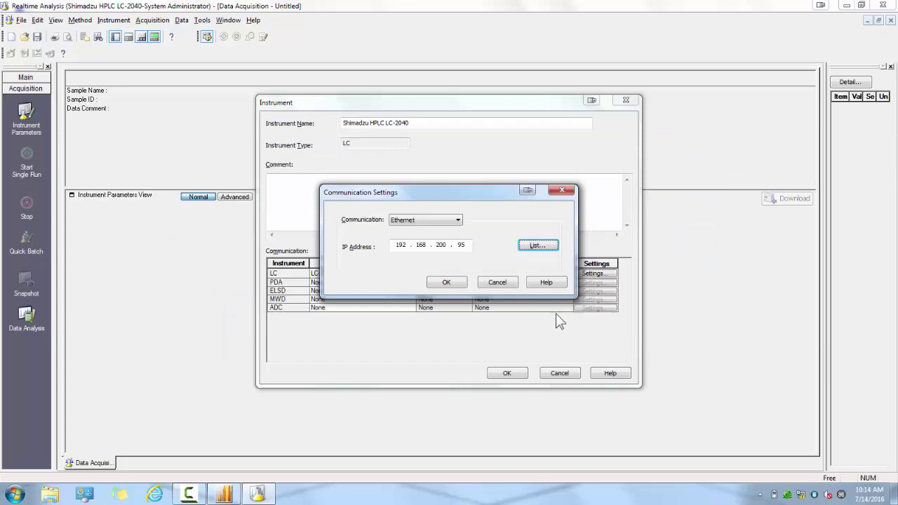
click(447, 282)
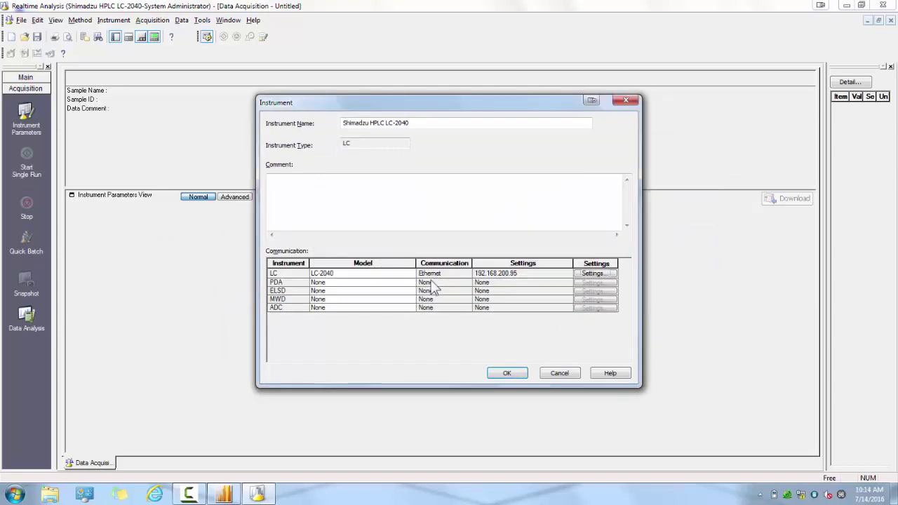
click(411, 284)
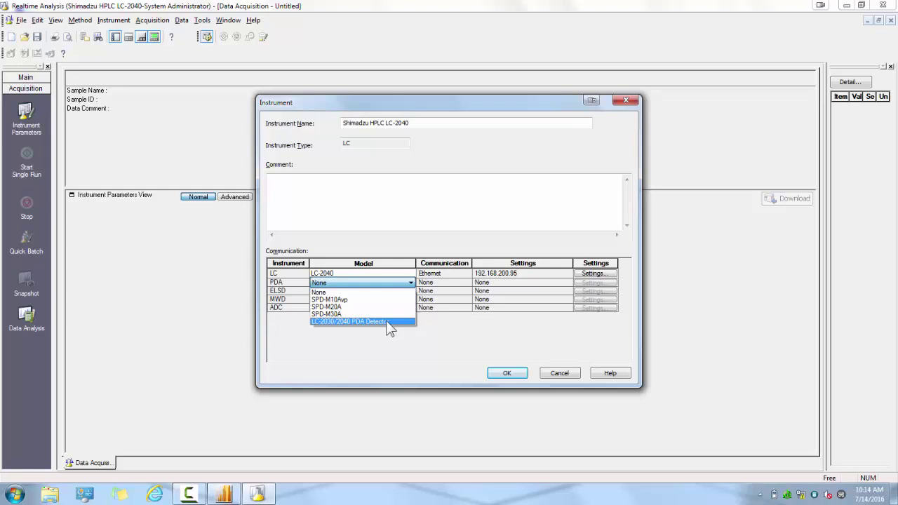
Step: Choose the LC-2030/2040 PDA Detector, keep ELSD, MWD and ADC at None, and accept
click(387, 323)
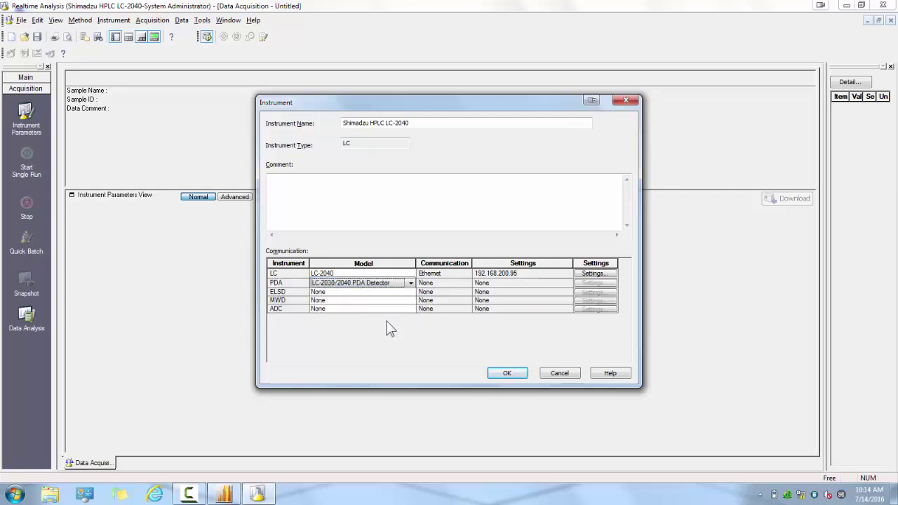
click(410, 292)
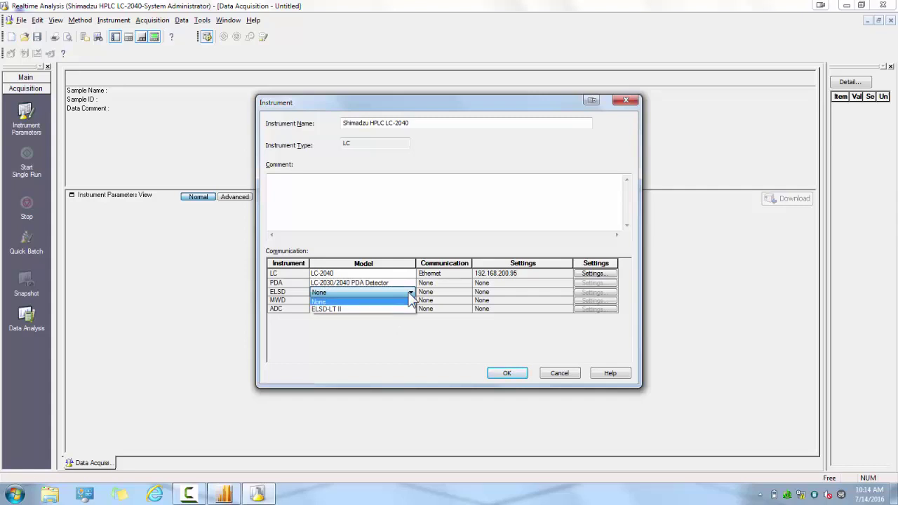
click(408, 300)
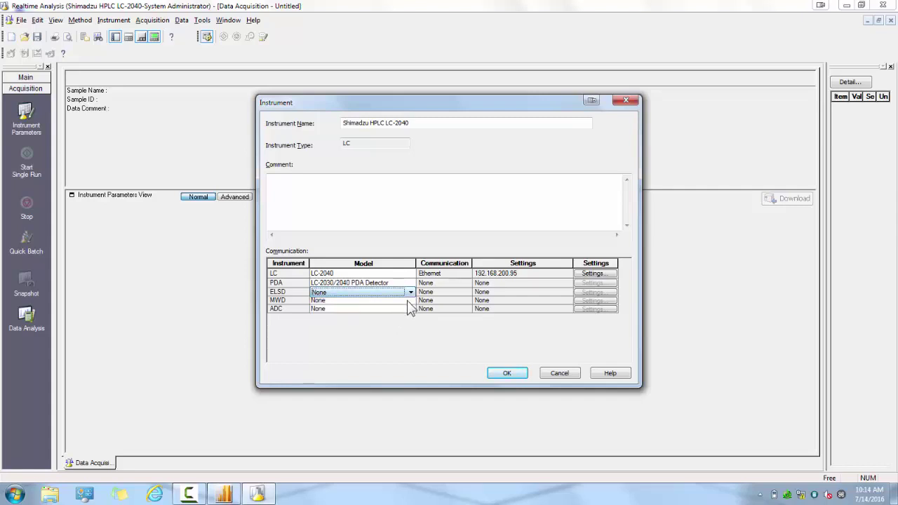
click(407, 301)
click(407, 301)
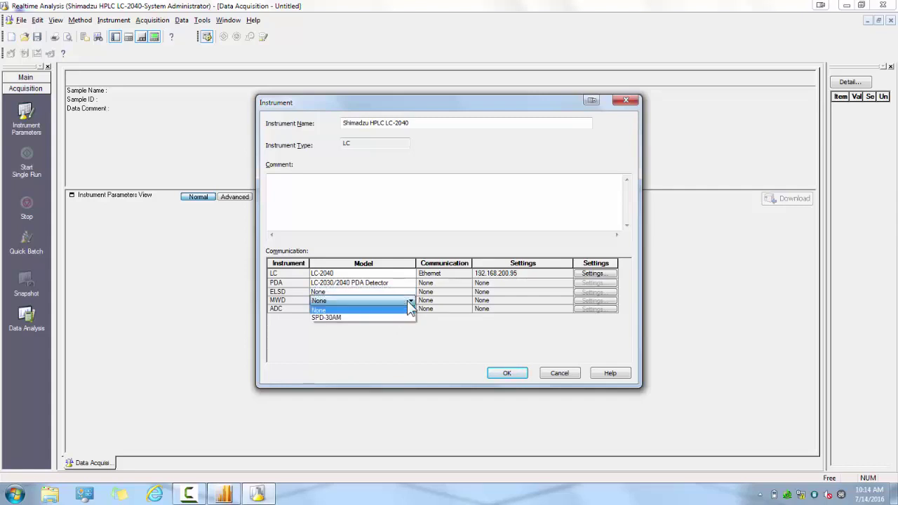
click(407, 301)
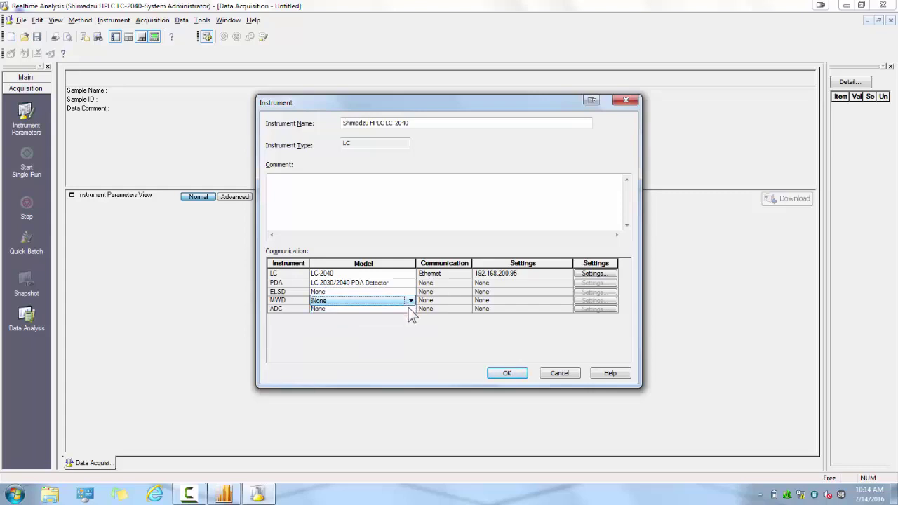
click(408, 309)
click(410, 310)
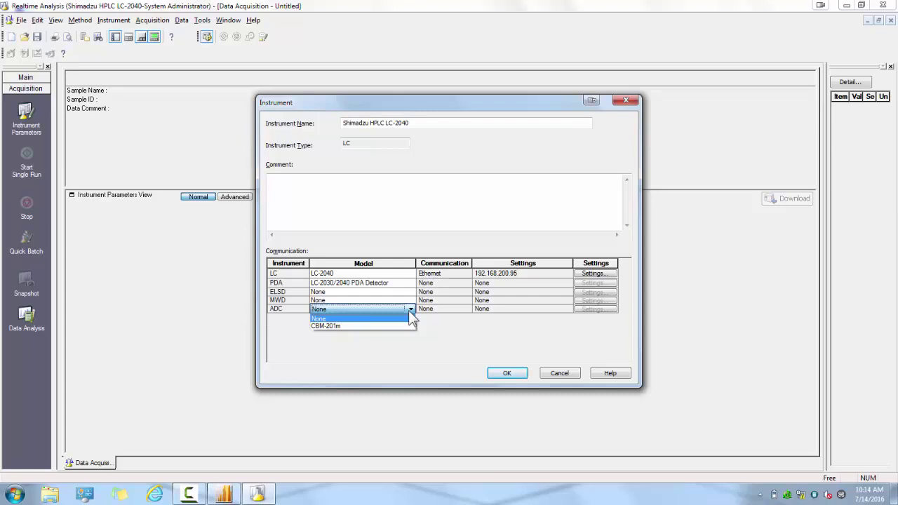
click(408, 310)
click(510, 375)
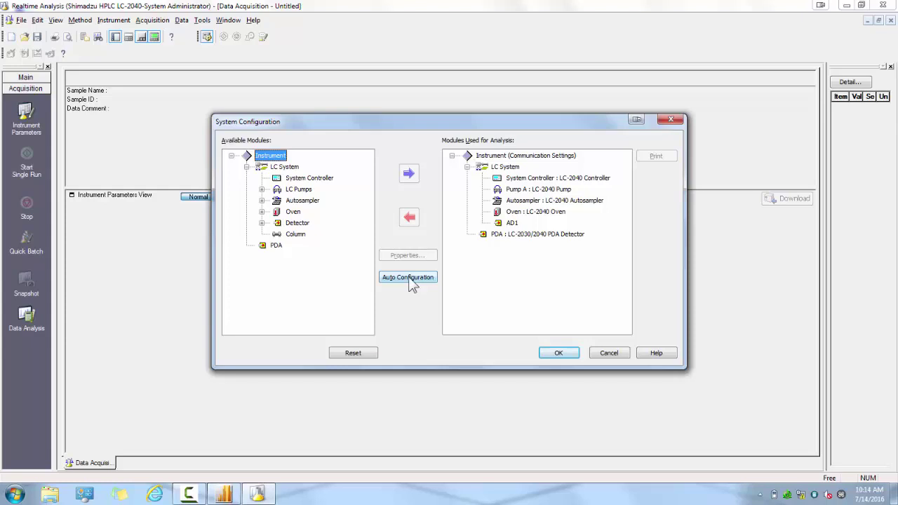
Step: Recheck the communication settings: LC-2040 over Ethernet at 192.168.200.95 with PDA detector
click(502, 157)
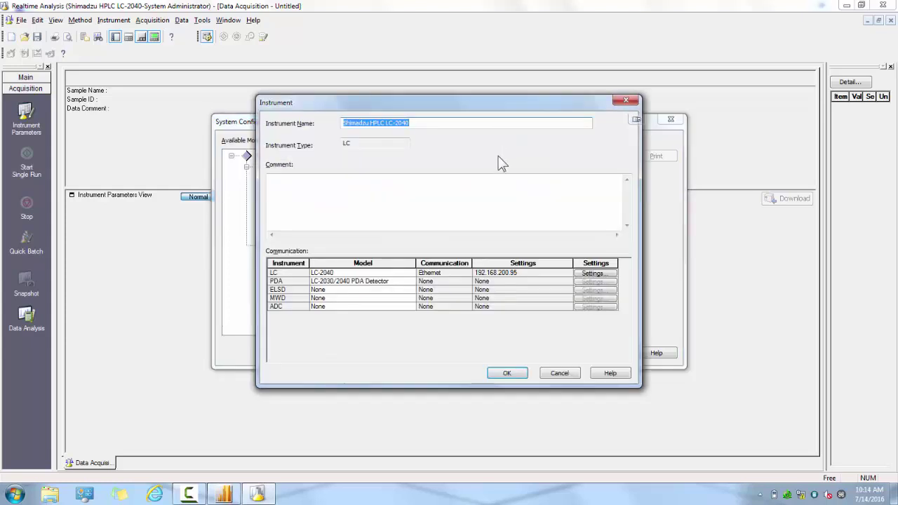
click(507, 373)
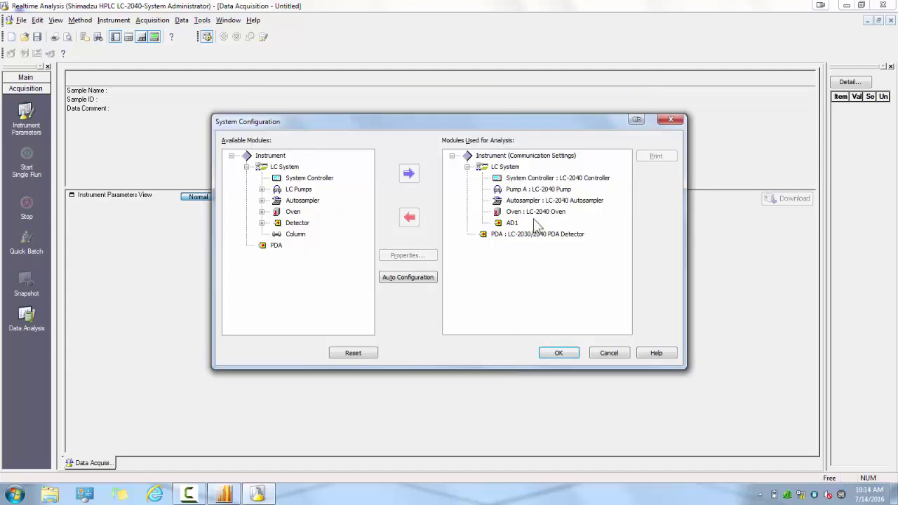
Step: Set the LC-2040 Controller's pressure unit to psi, then review Pump A's properties unchanged
click(552, 179)
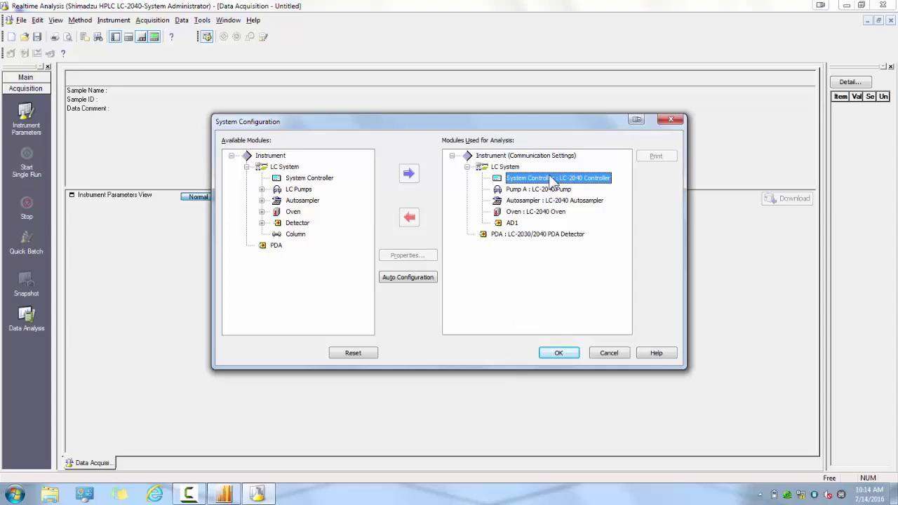
double_click(553, 179)
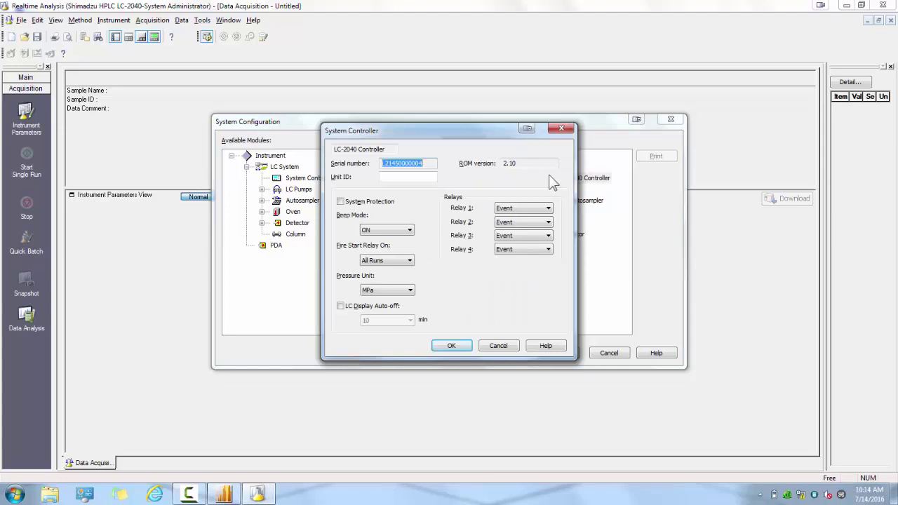
click(410, 290)
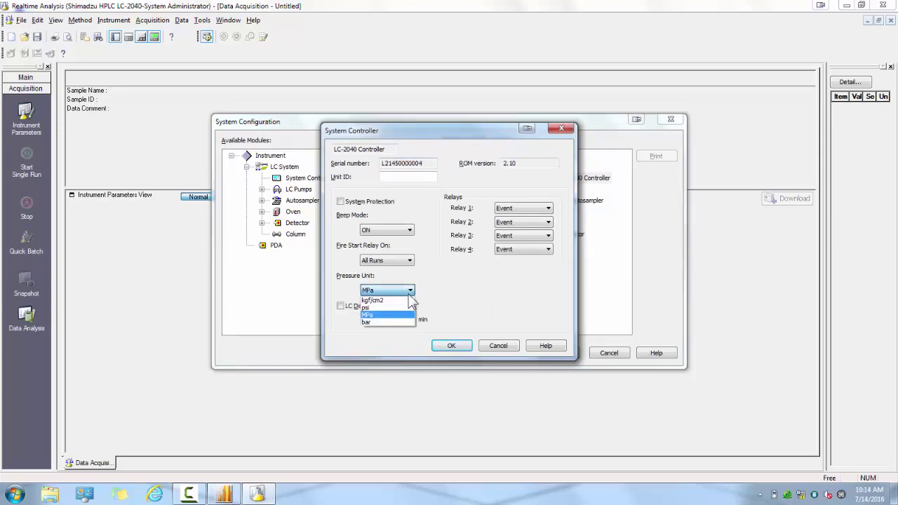
click(400, 307)
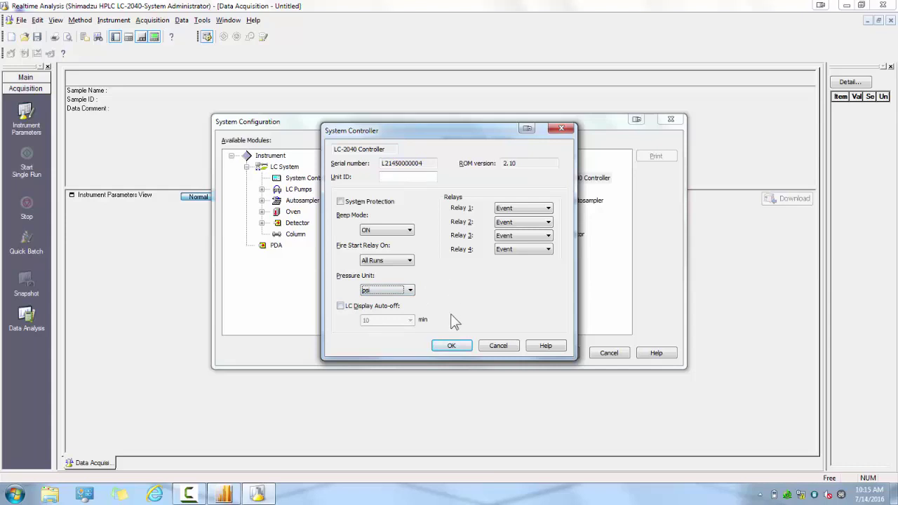
click(450, 347)
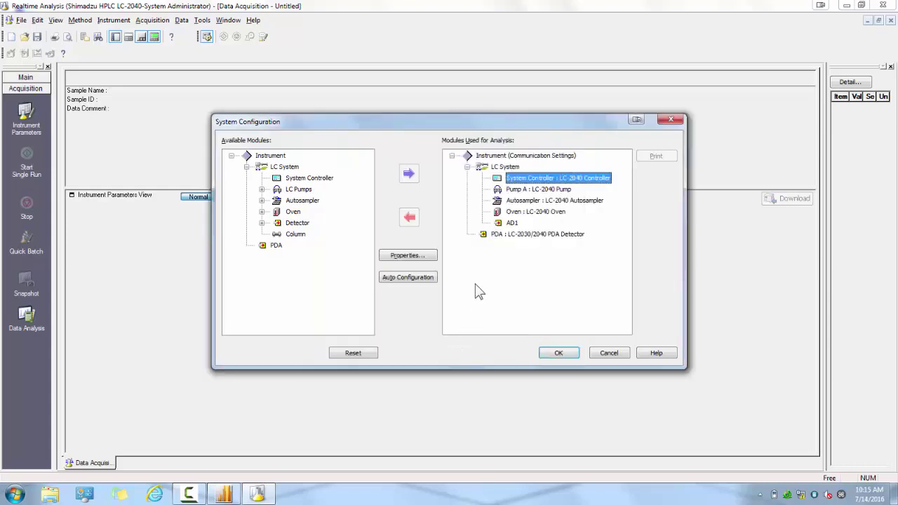
double_click(511, 189)
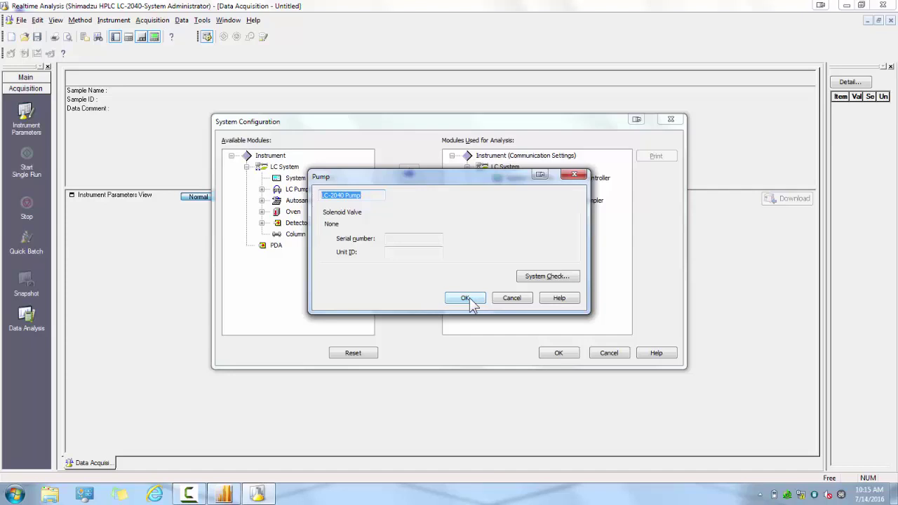
click(466, 298)
click(525, 202)
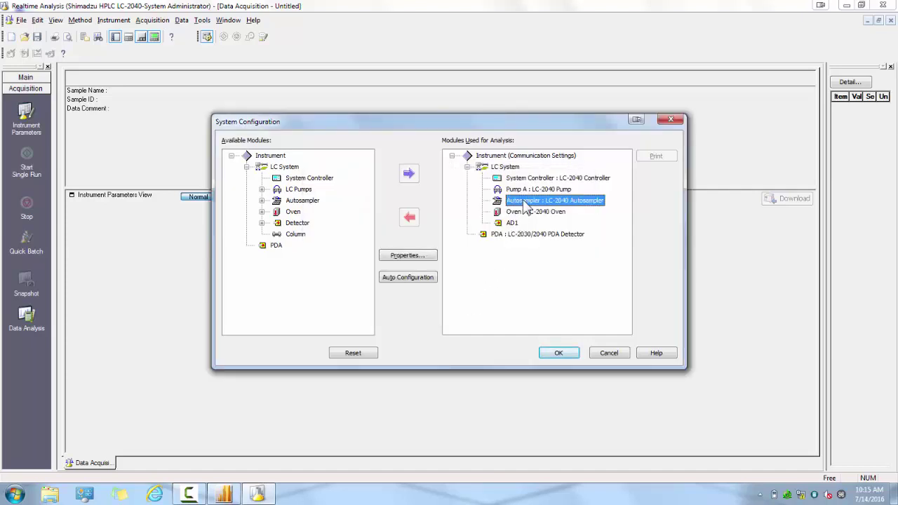
double_click(525, 202)
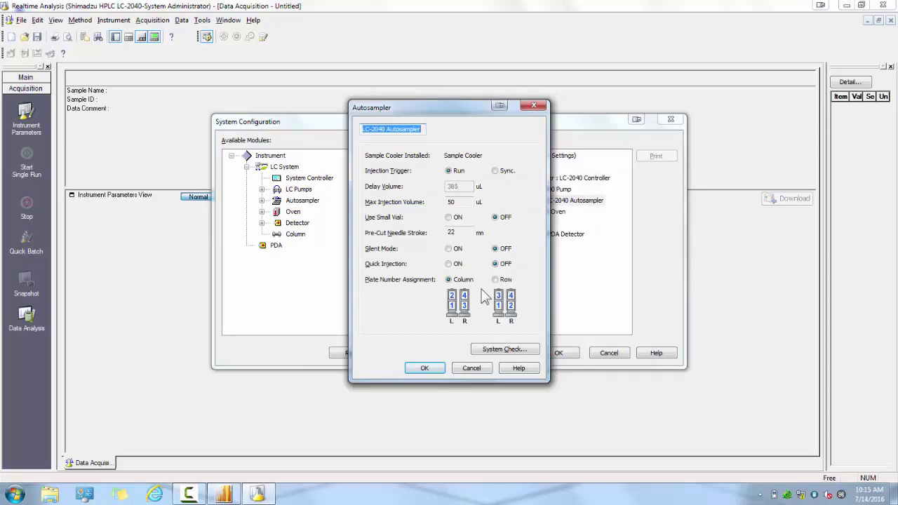
click(425, 369)
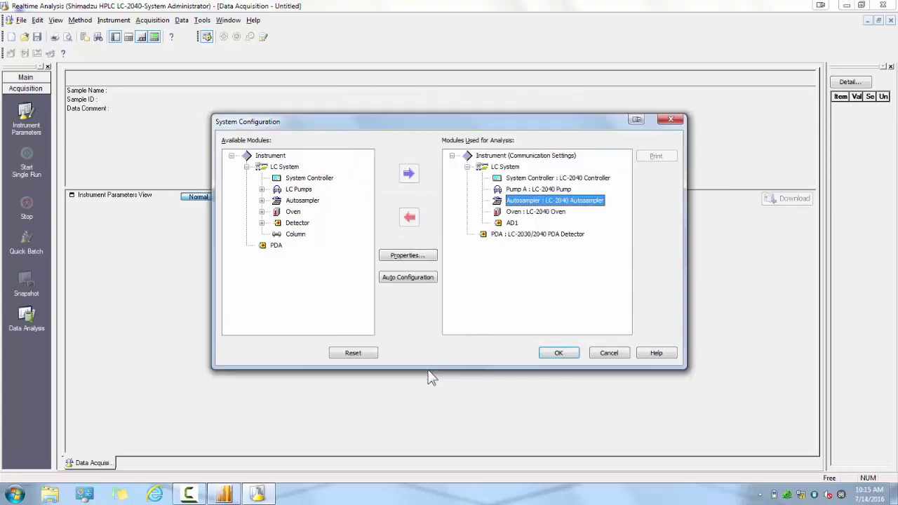
double_click(536, 211)
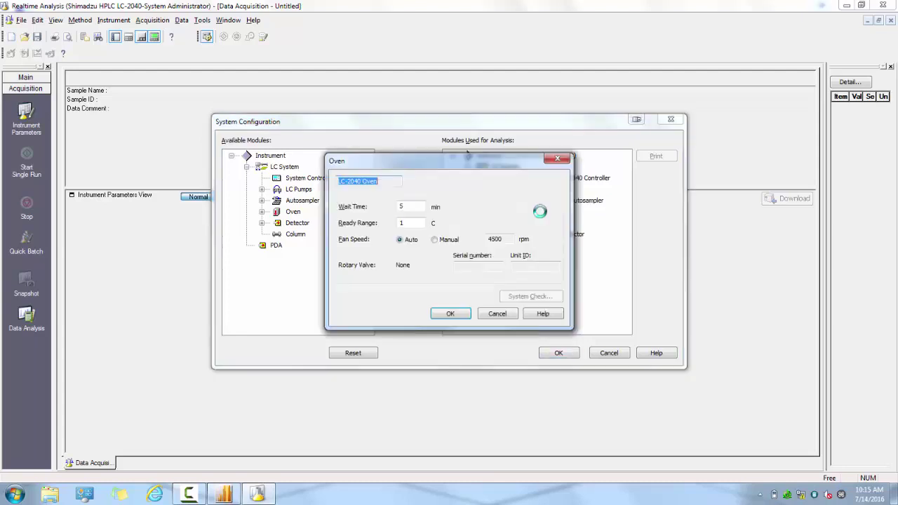
click(451, 316)
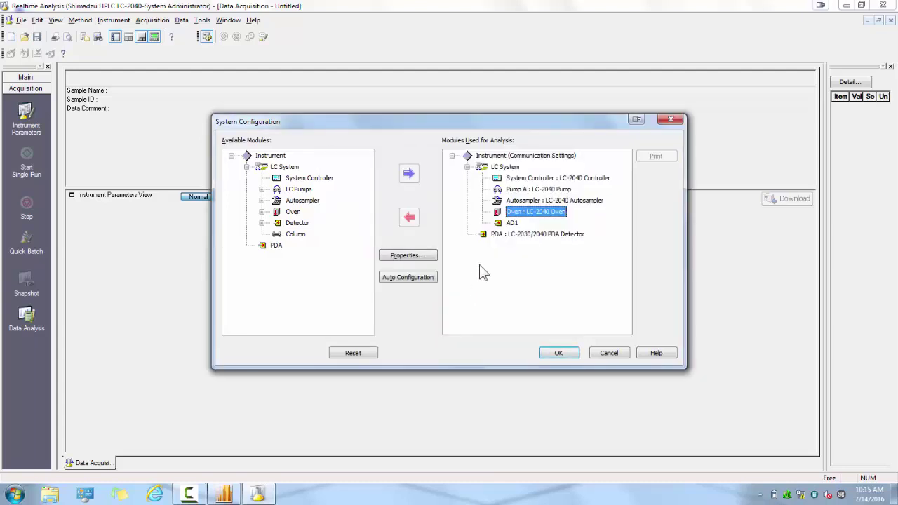
double_click(504, 236)
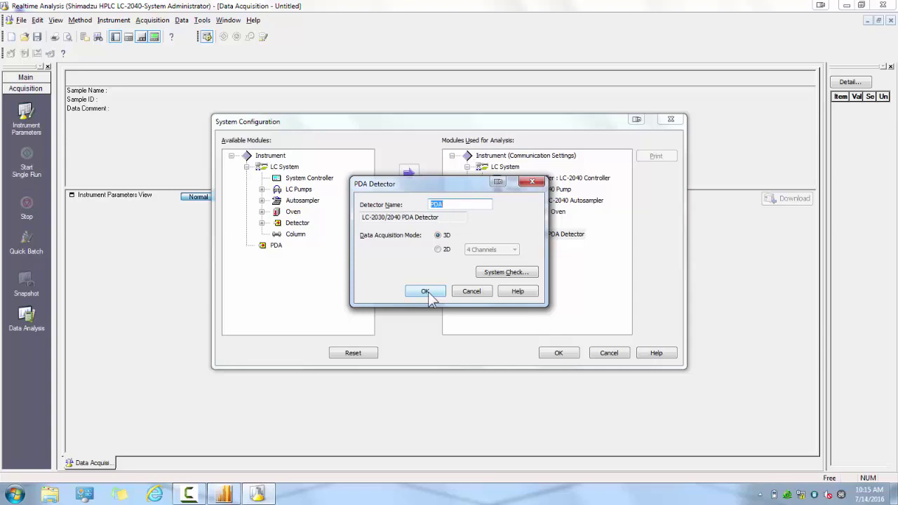
click(425, 291)
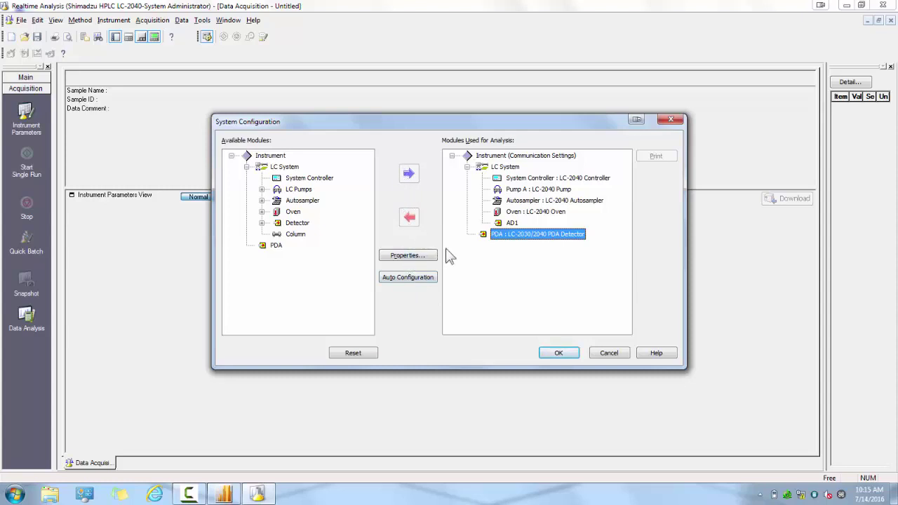
Step: Apply the System Configuration and enlarge the Realtime Analysis chromatogram area once LC and PDA are Ready
click(560, 354)
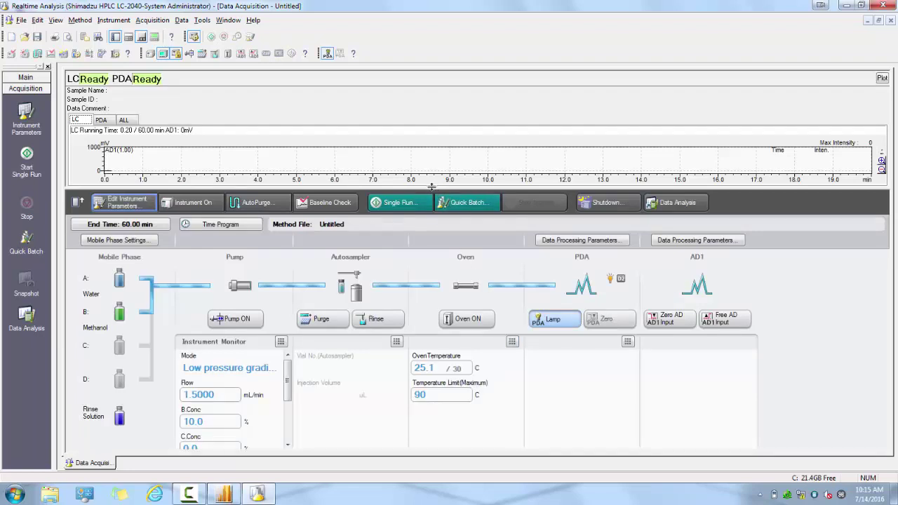
drag(431, 186, 424, 241)
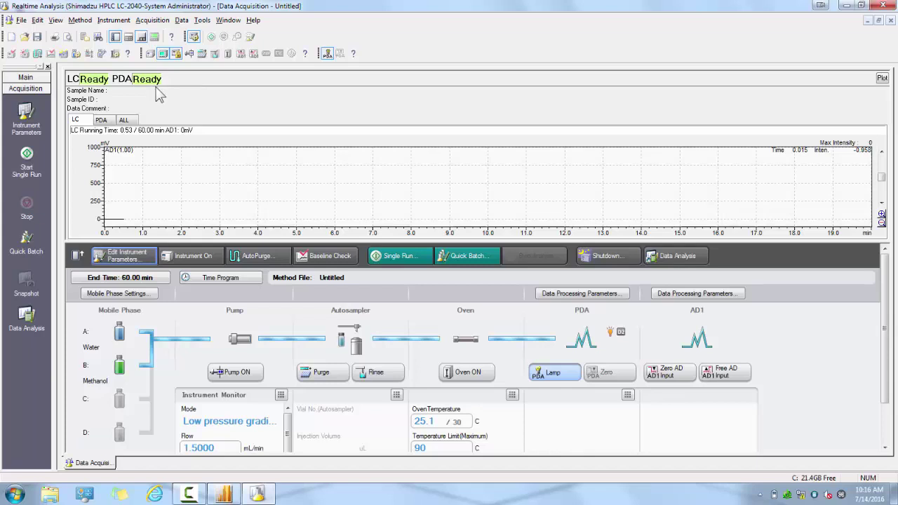
Step: Close Realtime Analysis, declining to save the current method file
click(884, 7)
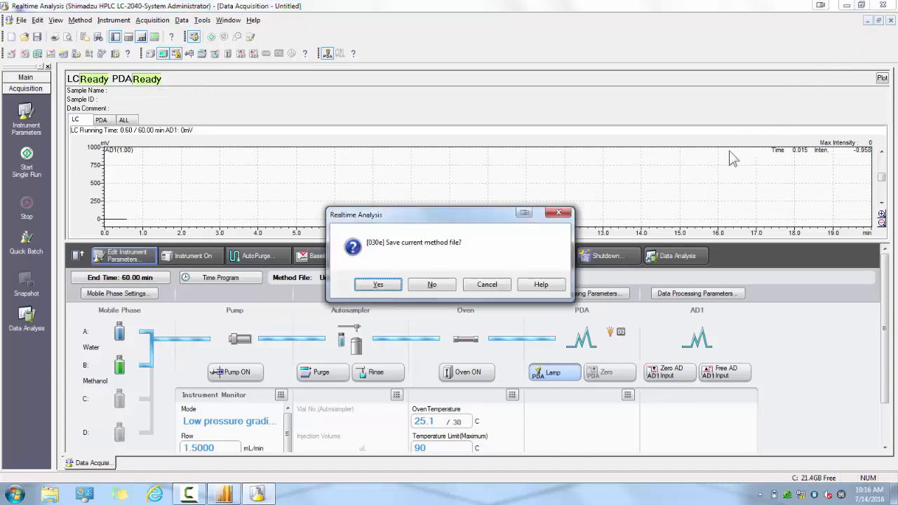
click(432, 285)
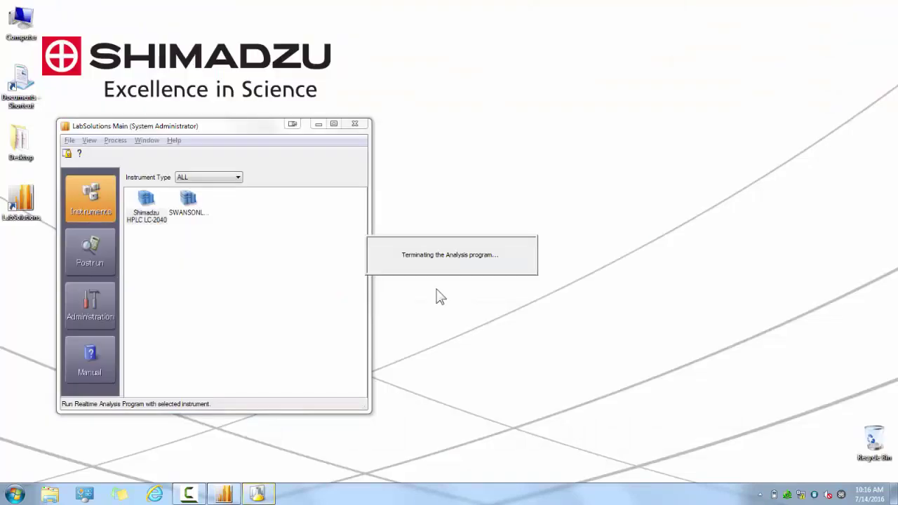